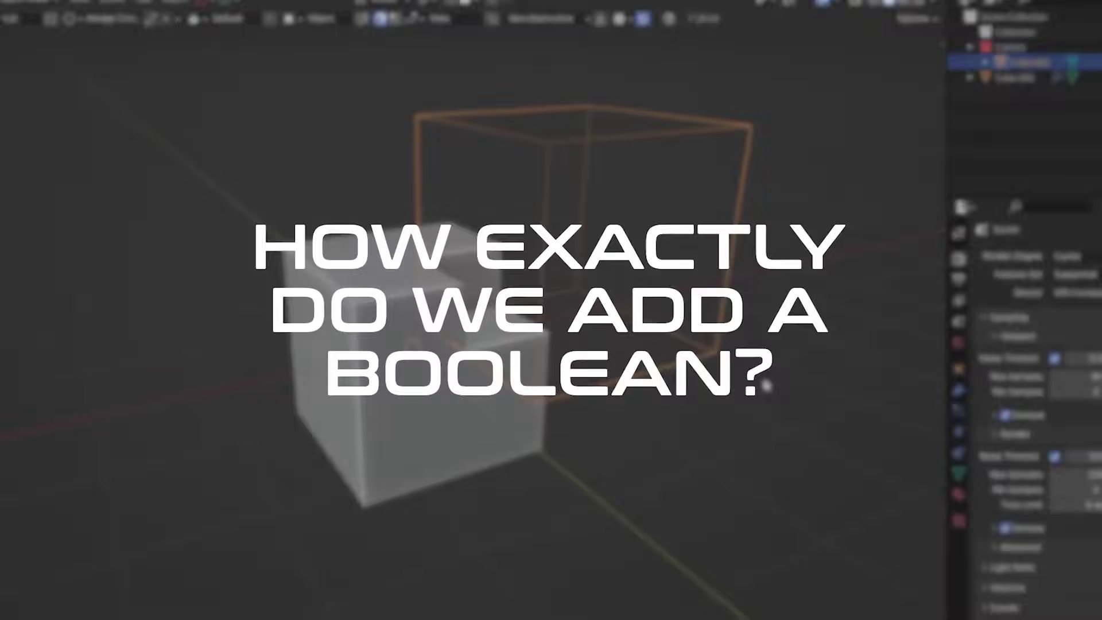
# Step: Give Cube.001 a Boolean modifier in Difference mode with Cylinder as its cutting object
pyautogui.moveTo(745, 411); pyautogui.dragTo(779, 402, button='middle')
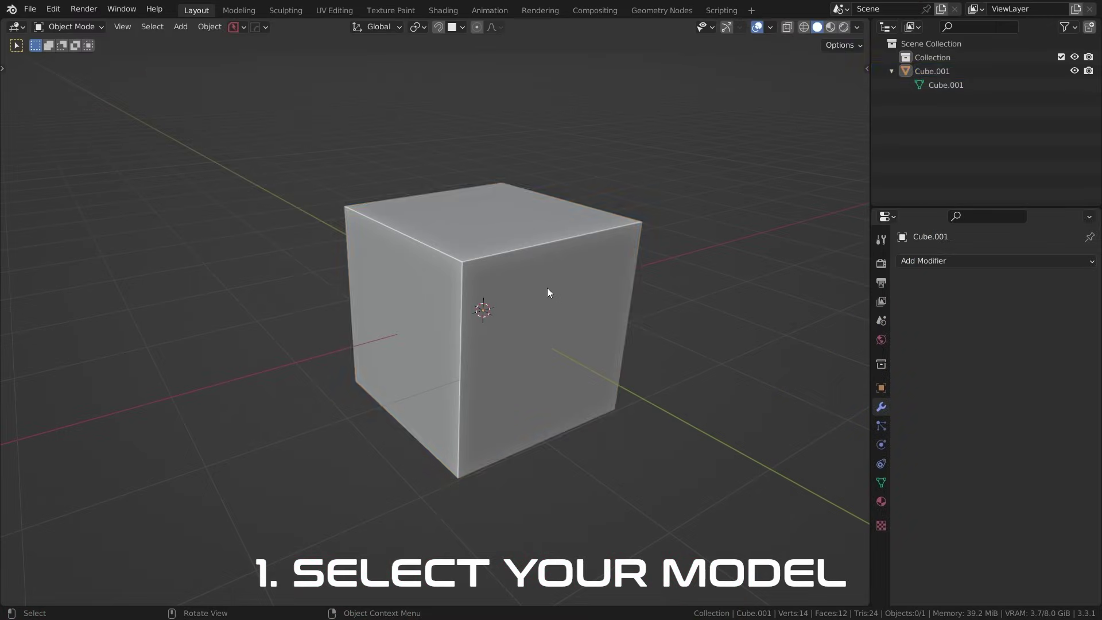
pyautogui.click(545, 287)
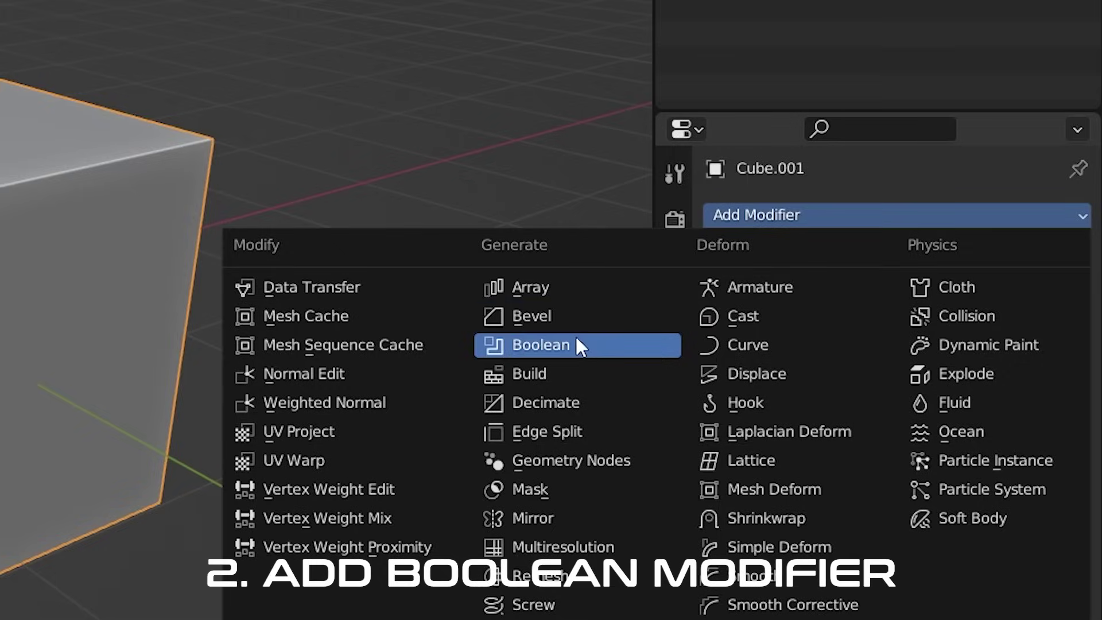
pyautogui.click(577, 344)
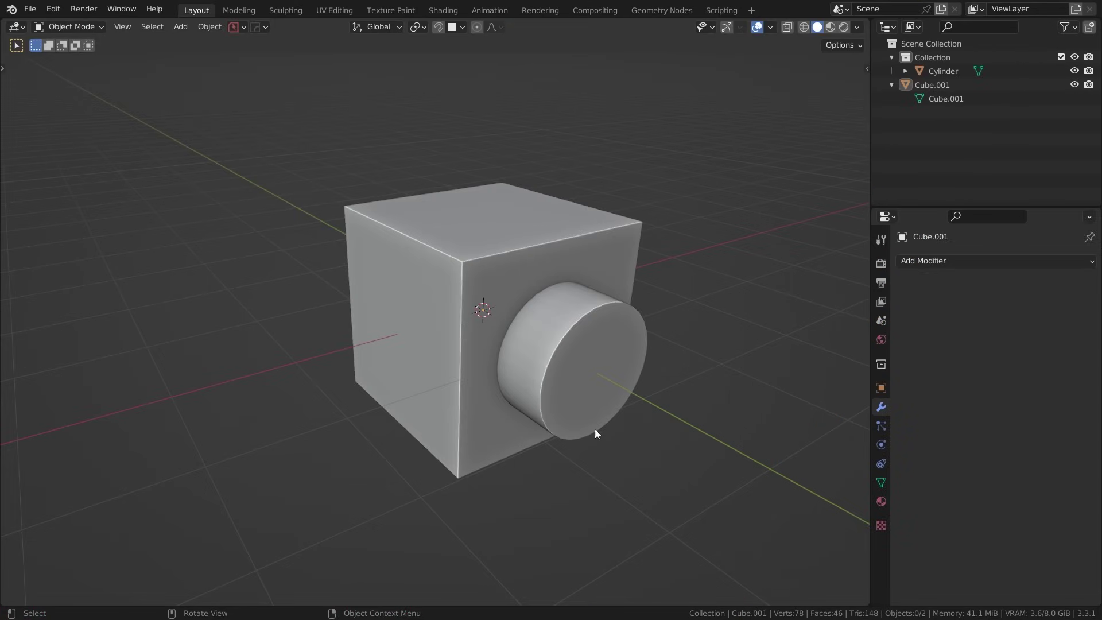
pyautogui.click(602, 267)
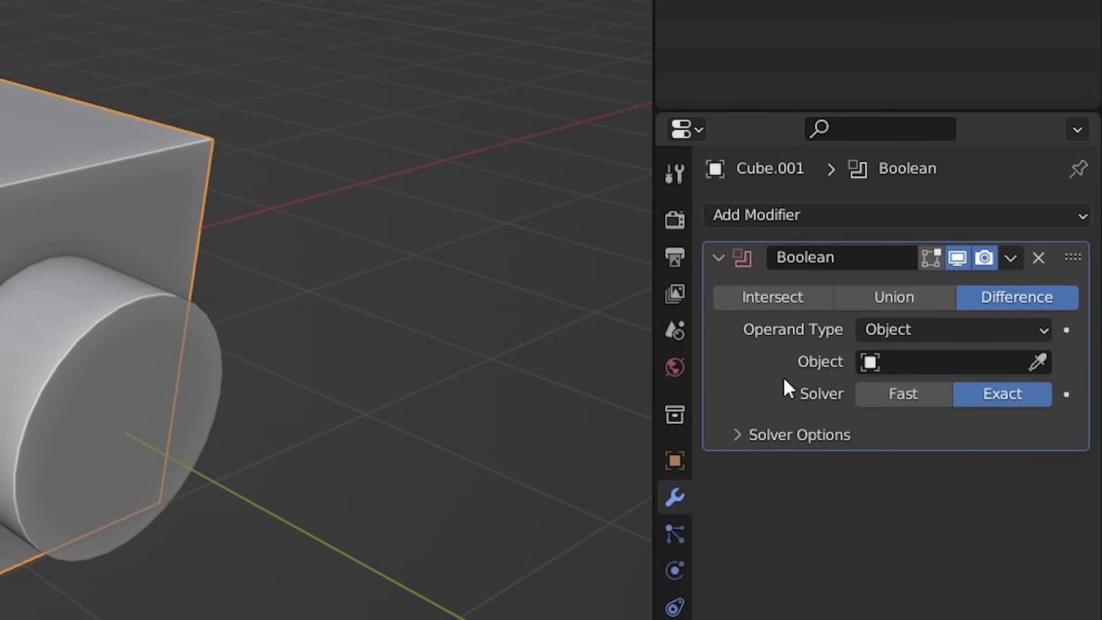
pyautogui.click(941, 362)
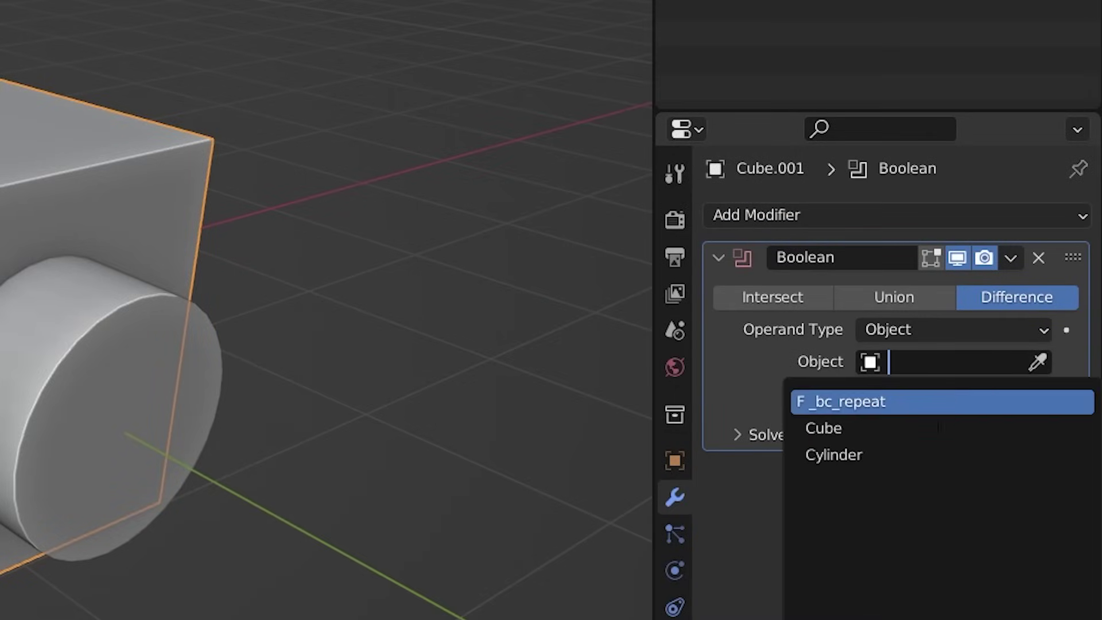
pyautogui.click(875, 456)
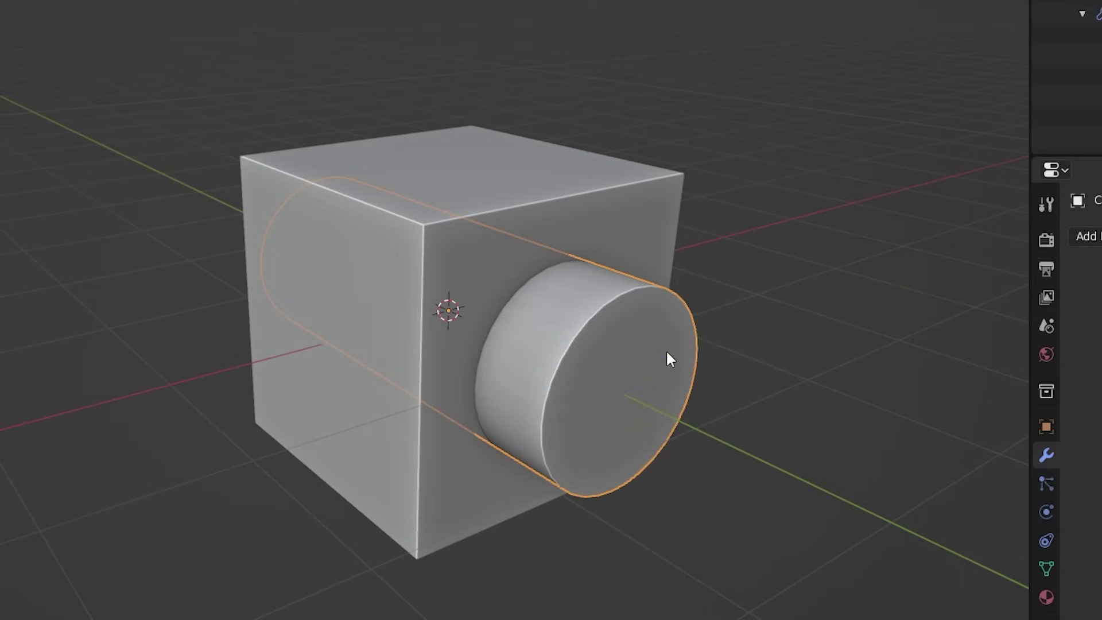
# Step: Move the cylinder into a new collection named Cutters and hide that collection
pyautogui.press('m')
pyautogui.click(666, 350)
pyautogui.write('Cutt')
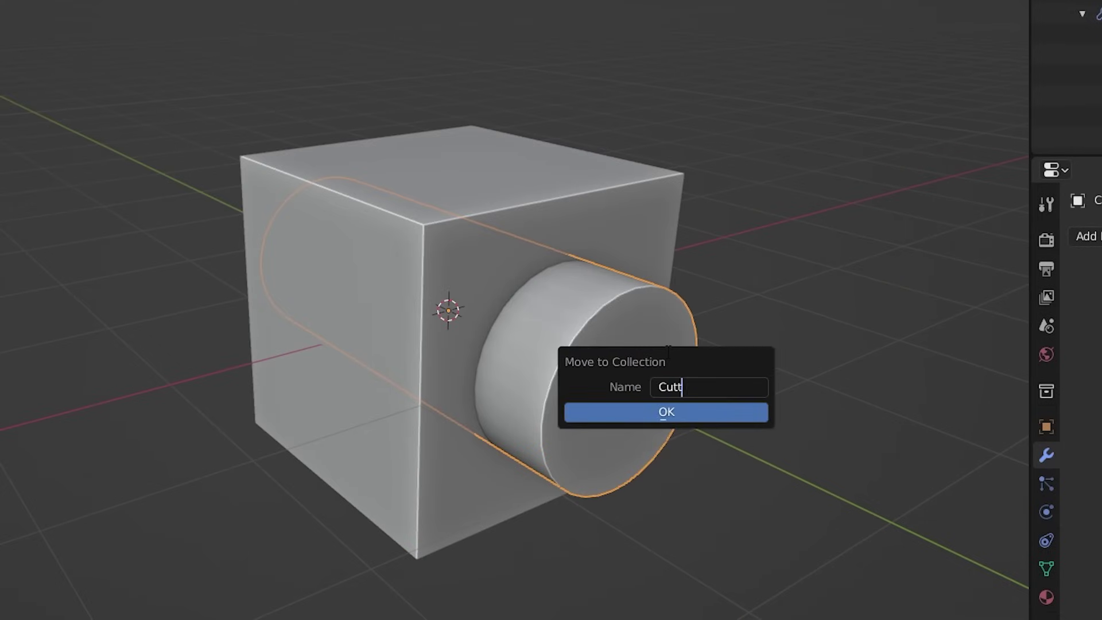
pyautogui.press('Return')
pyautogui.click(861, 129)
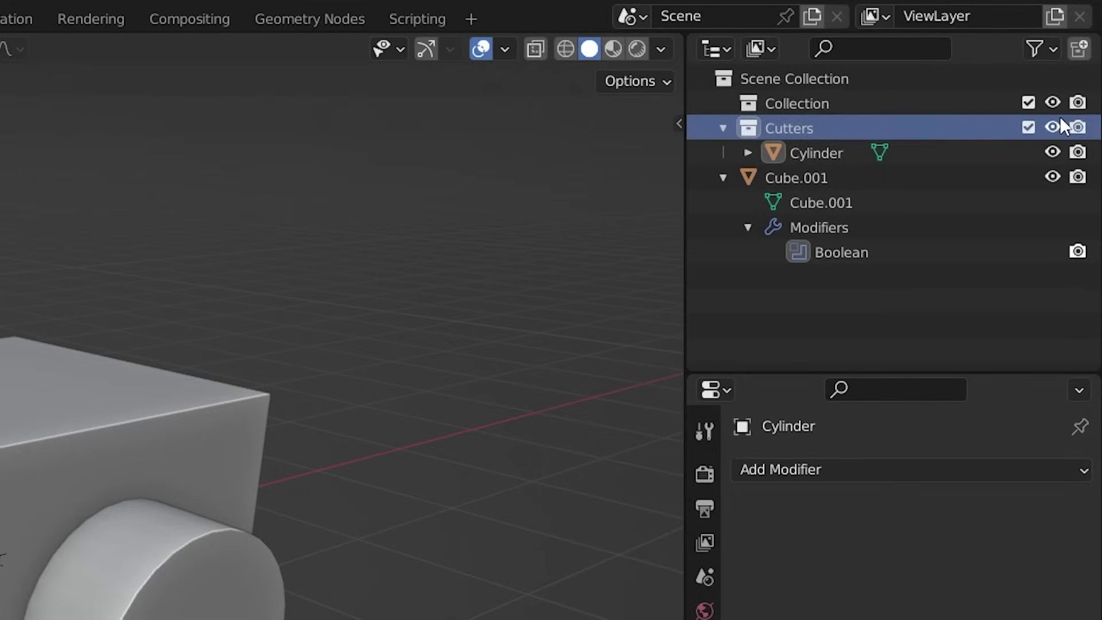
pyautogui.click(1053, 127)
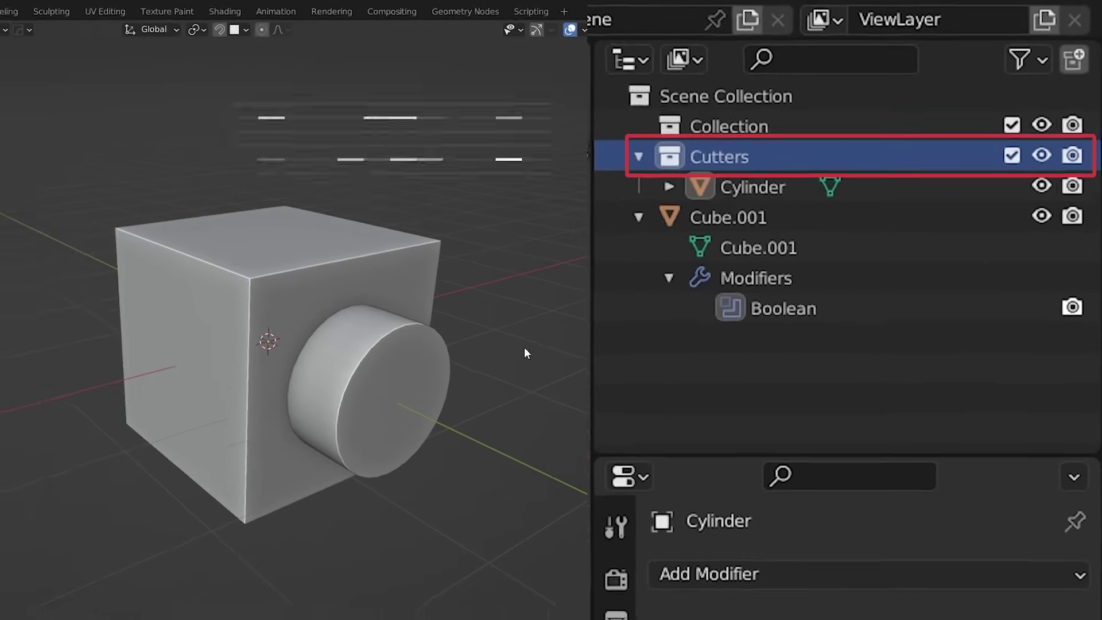
pyautogui.hotkey('shift', '2')
pyautogui.hotkey('shift', '2')
pyautogui.hotkey('shift', '2')
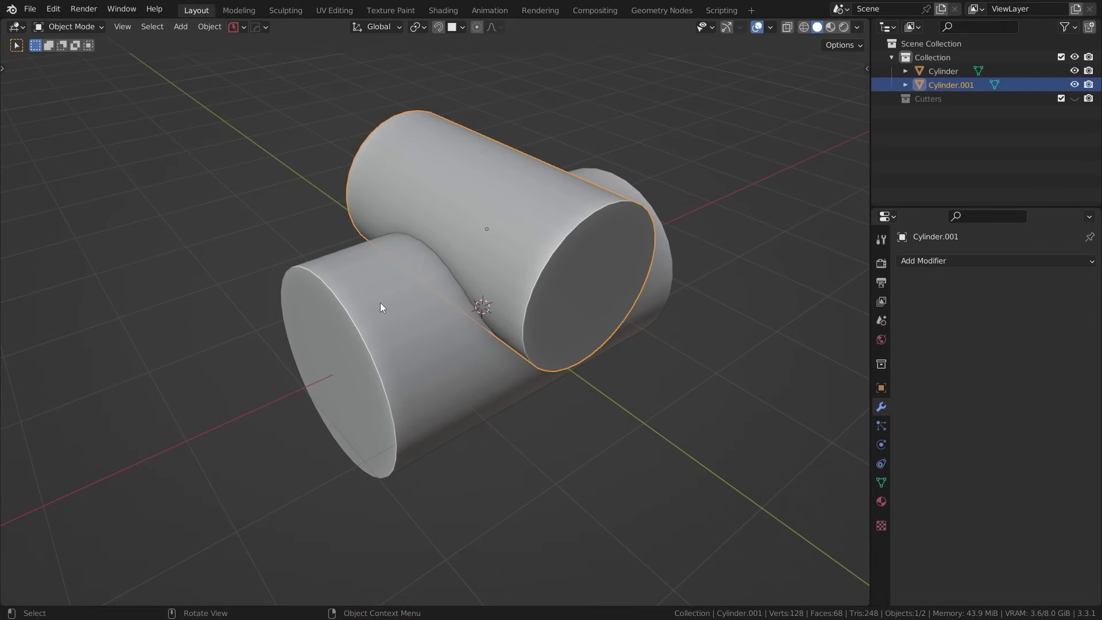
# Step: Union the two cylinders with the HardOps Boolean menu and apply the Boolean modifier
pyautogui.keyDown('shift'); pyautogui.click(379, 304); pyautogui.keyUp('shift')
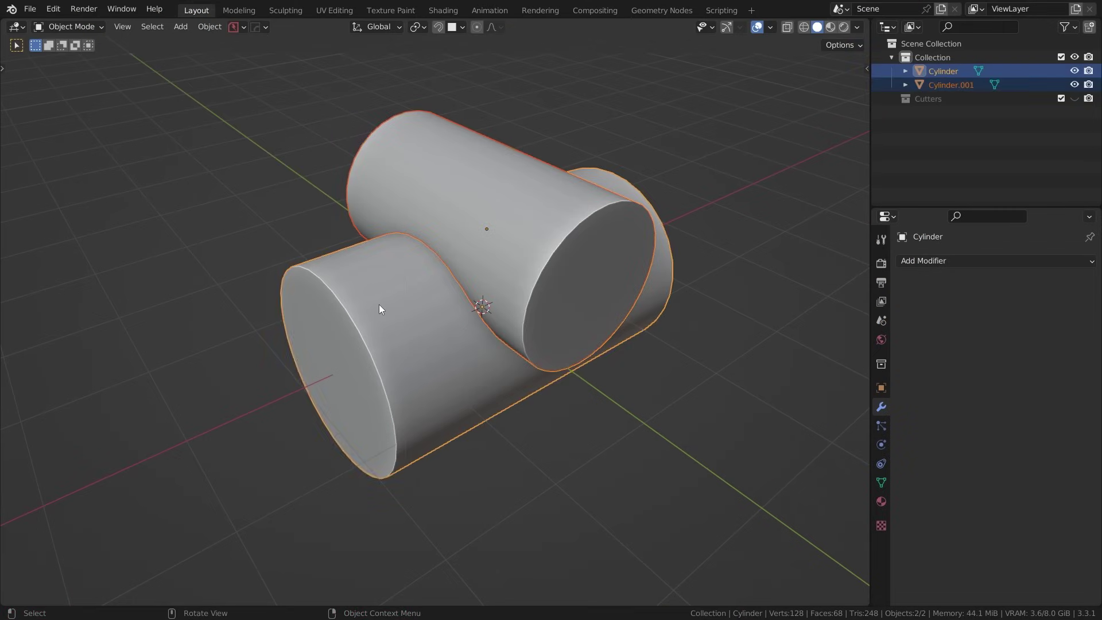
pyautogui.press('q')
pyautogui.moveTo(349, 349)
pyautogui.click(446, 384)
pyautogui.click(381, 308)
pyautogui.moveTo(381, 309); pyautogui.dragTo(494, 298, button='middle')
pyautogui.click(1054, 283)
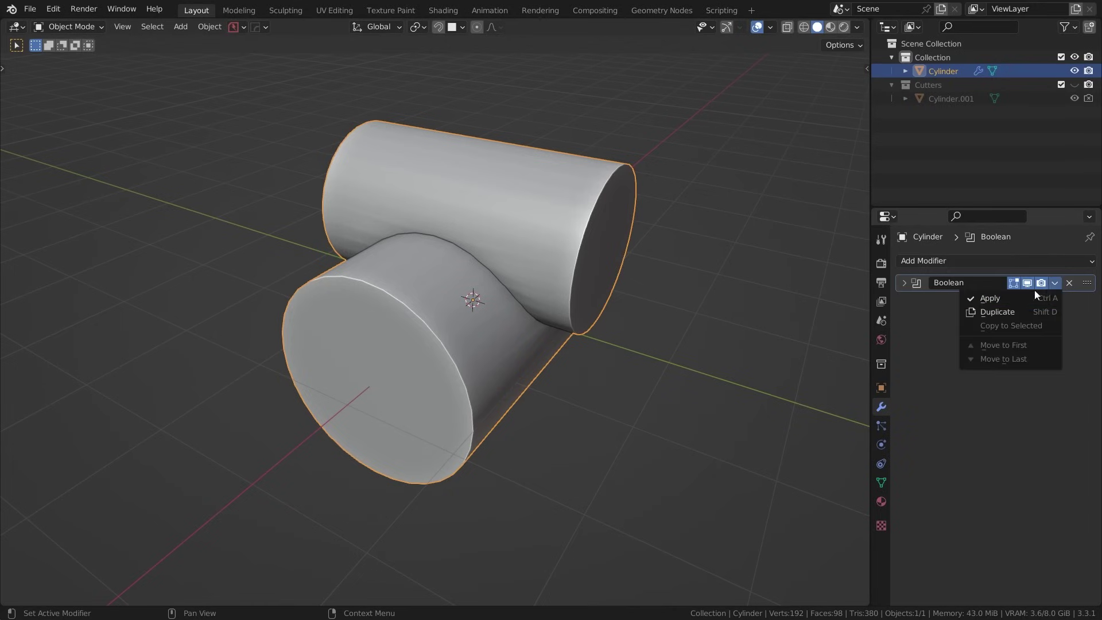
# Step: In Edit Mode, select the edge loop where the cylinders meet and start bevelling it
pyautogui.press('Tab')
pyautogui.keyDown('alt'); pyautogui.click(464, 249); pyautogui.keyUp('alt')
pyautogui.scroll(2, 478, 247)
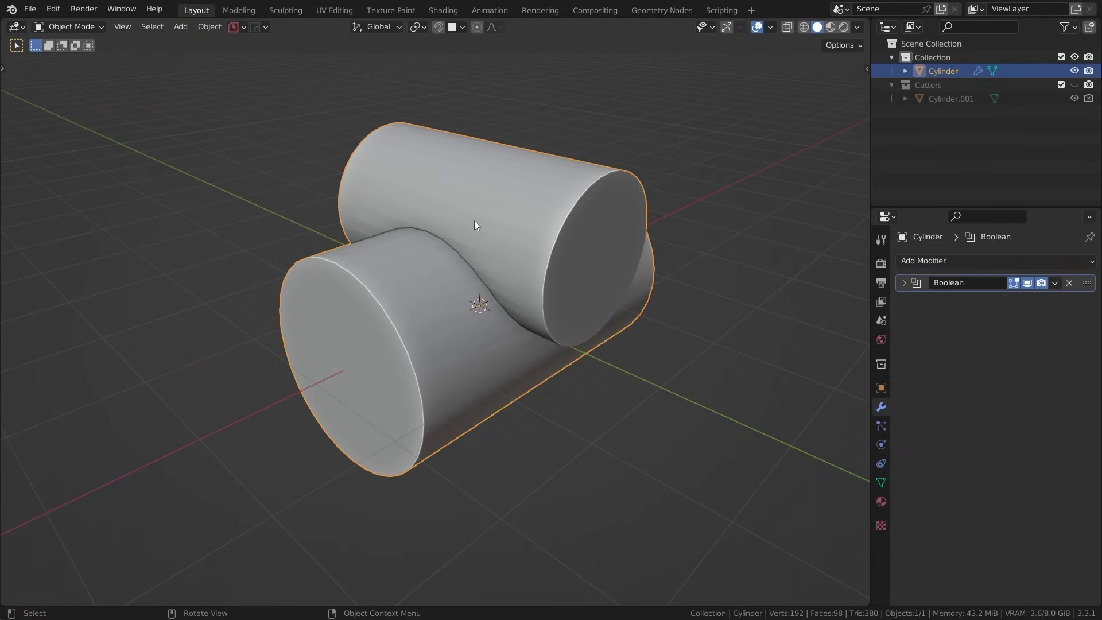
pyautogui.press('Tab')
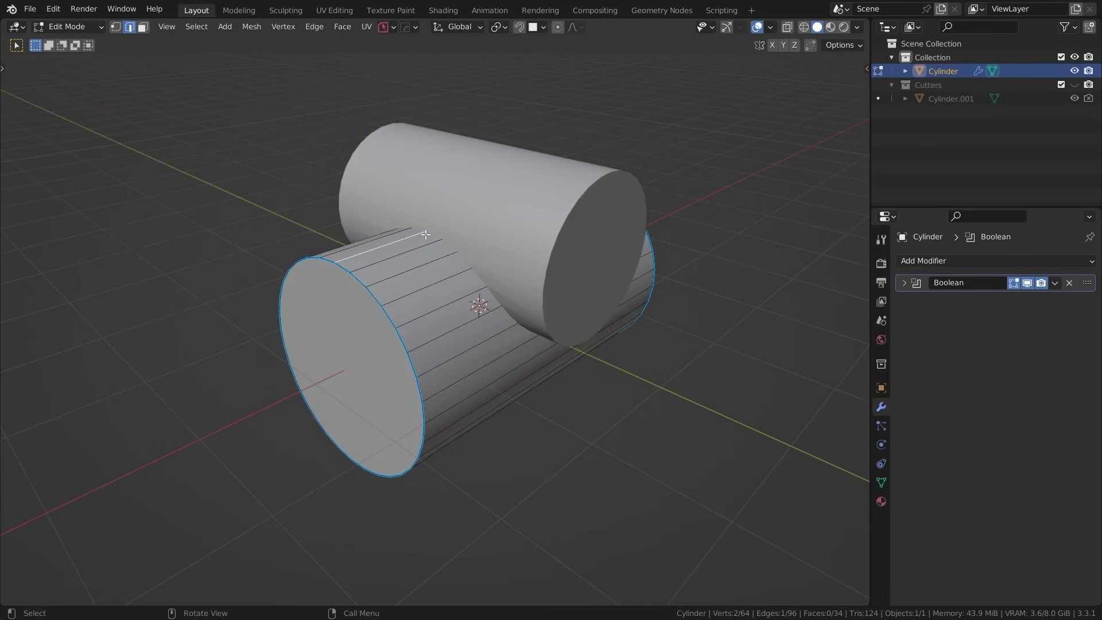
pyautogui.moveTo(557, 218); pyautogui.dragTo(521, 259, button='middle')
pyautogui.press('Tab')
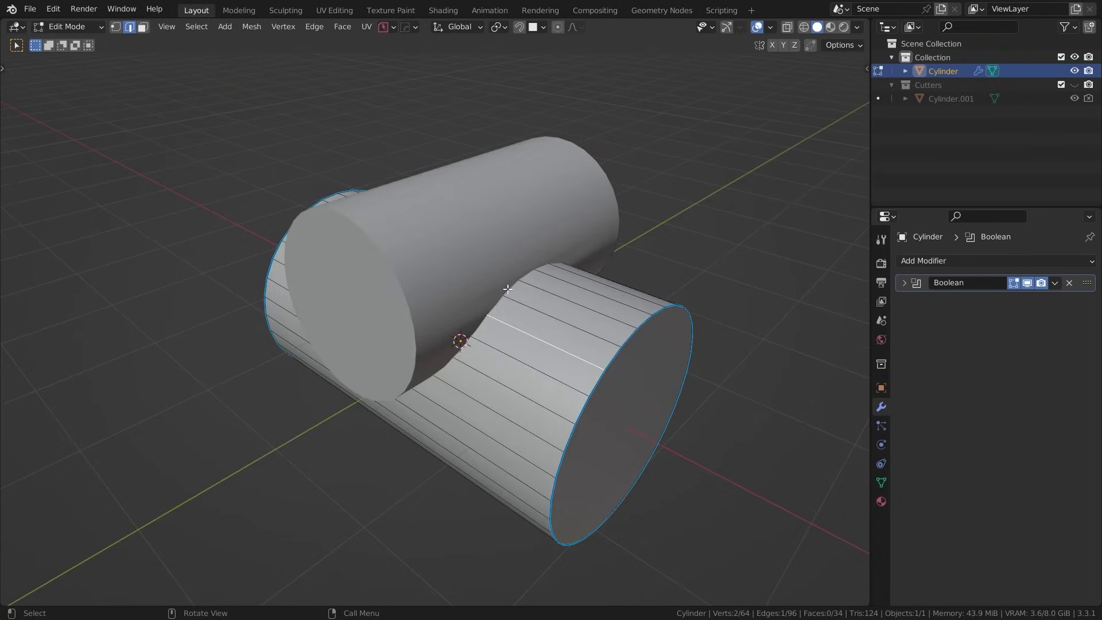
pyautogui.press('Tab')
pyautogui.moveTo(541, 263); pyautogui.dragTo(508, 210, button='middle')
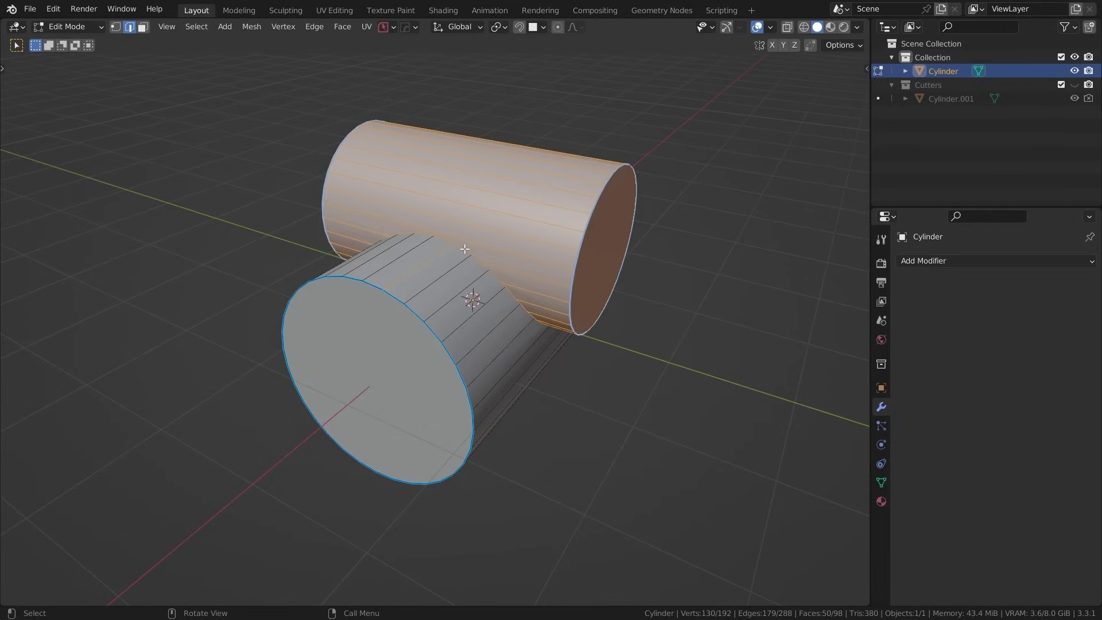
pyautogui.scroll(2, 464, 250)
pyautogui.hotkey('ctrl', 'b')
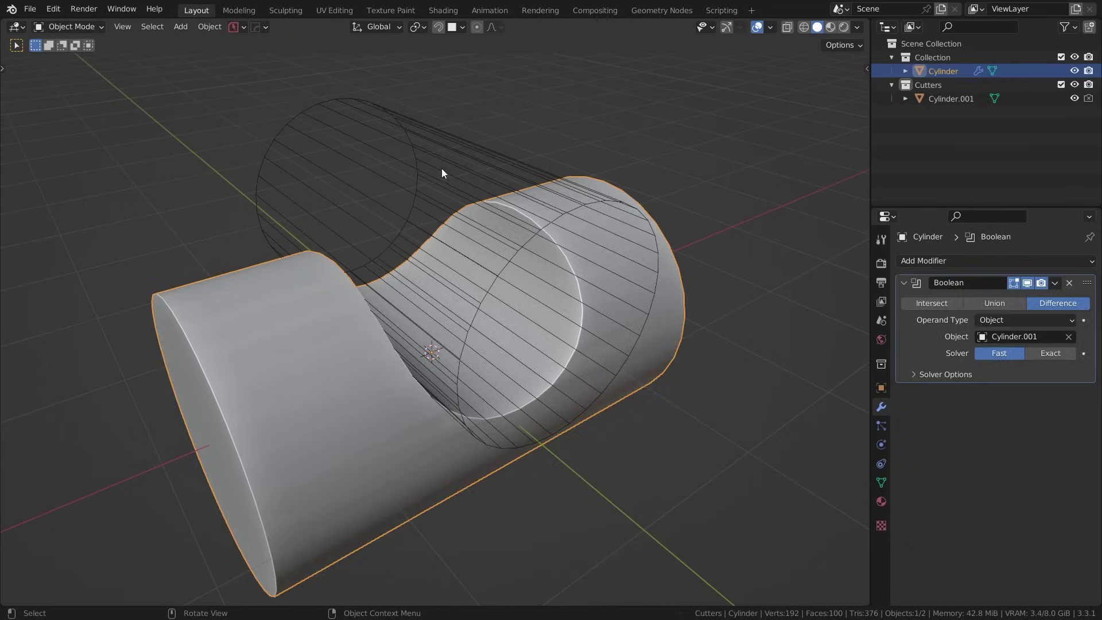
# Step: Move the cutter cylinder Cylinder.001 to a new position
pyautogui.click(442, 167)
pyautogui.press('g')
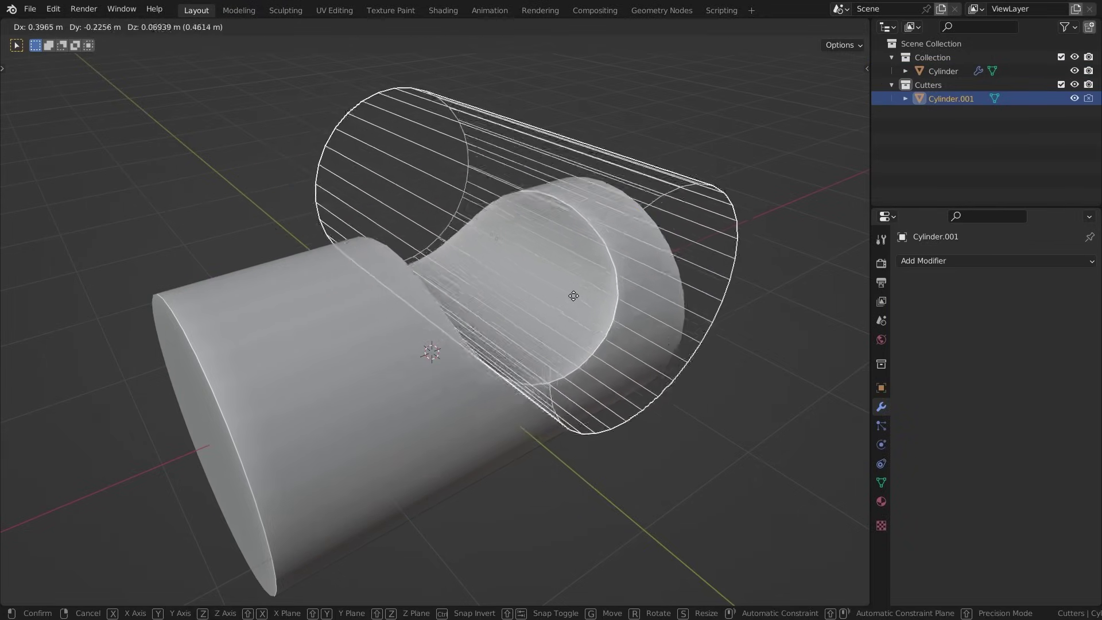
pyautogui.click(547, 316)
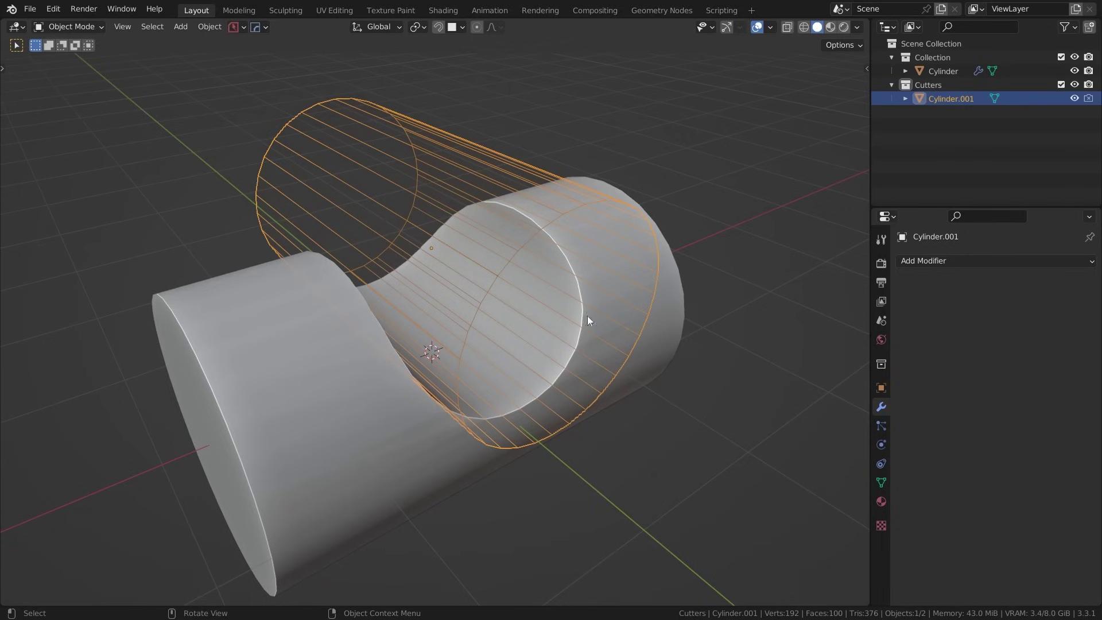
# Step: Apply the Boolean modifier on Cylinder, then start moving Cylinder.001 away from the notch
pyautogui.click(690, 314)
pyautogui.click(1059, 281)
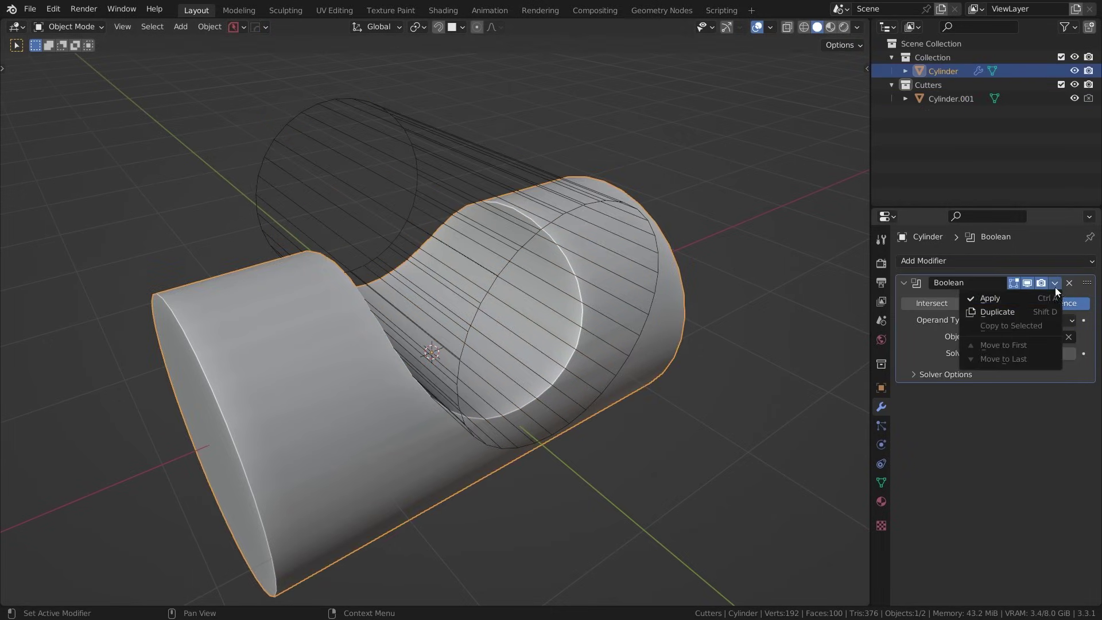
pyautogui.click(1048, 295)
pyautogui.click(643, 225)
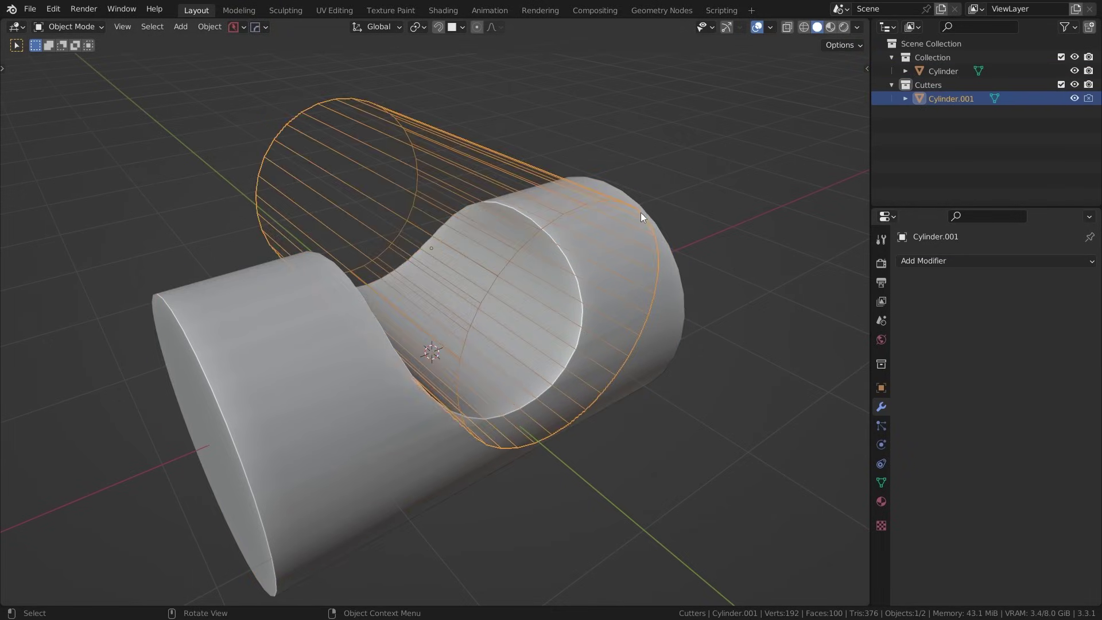
pyautogui.press('g')
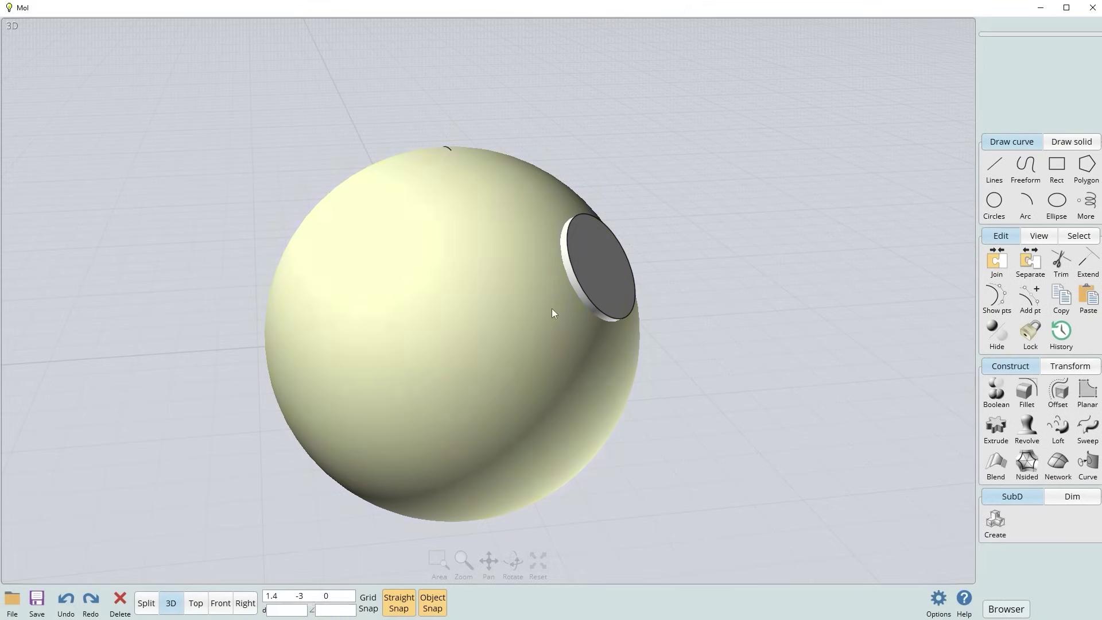
# Step: Subtract the cylinder from the sphere with a Boolean Difference
pyautogui.click(555, 312)
pyautogui.click(608, 278)
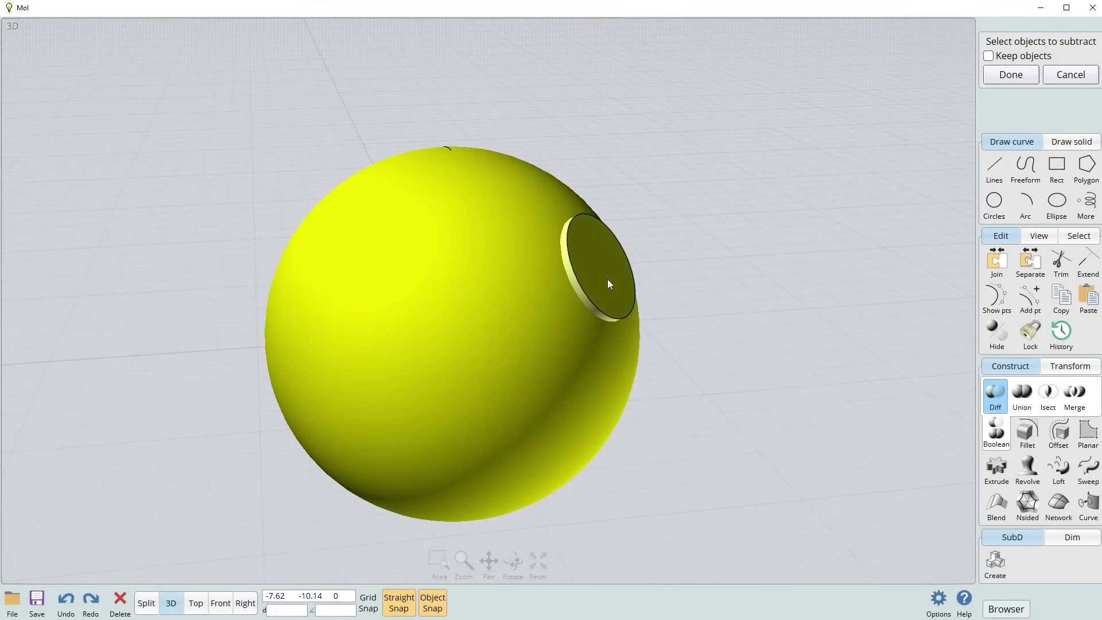
pyautogui.rightClick(607, 279)
pyautogui.moveTo(704, 311); pyautogui.dragTo(663, 331, button='right')
pyautogui.scroll(5, 637, 322)
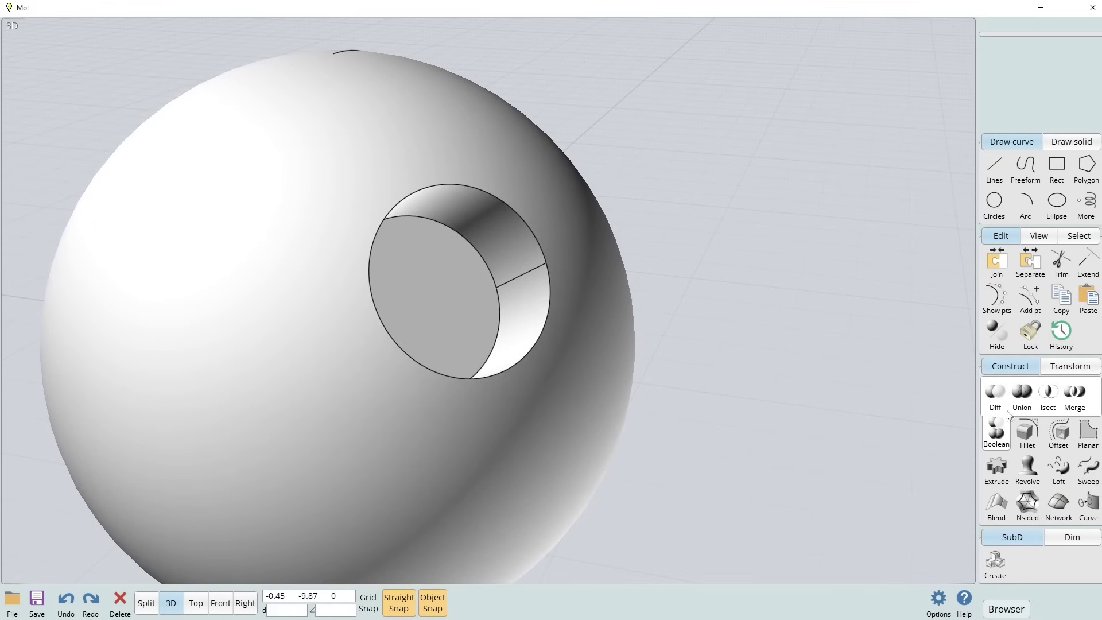
# Step: Fillet the hole's outer rim edge and its inner face edge
pyautogui.click(548, 313)
pyautogui.click(548, 313)
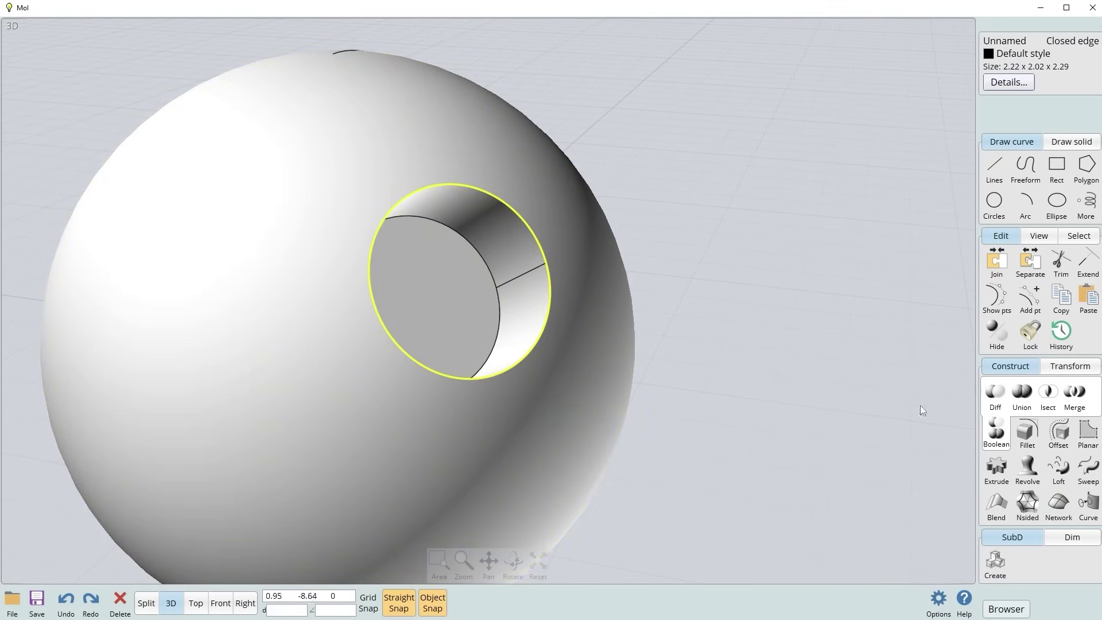
pyautogui.click(1025, 442)
pyautogui.rightClick(755, 352)
pyautogui.click(448, 289)
pyautogui.rightClick(721, 312)
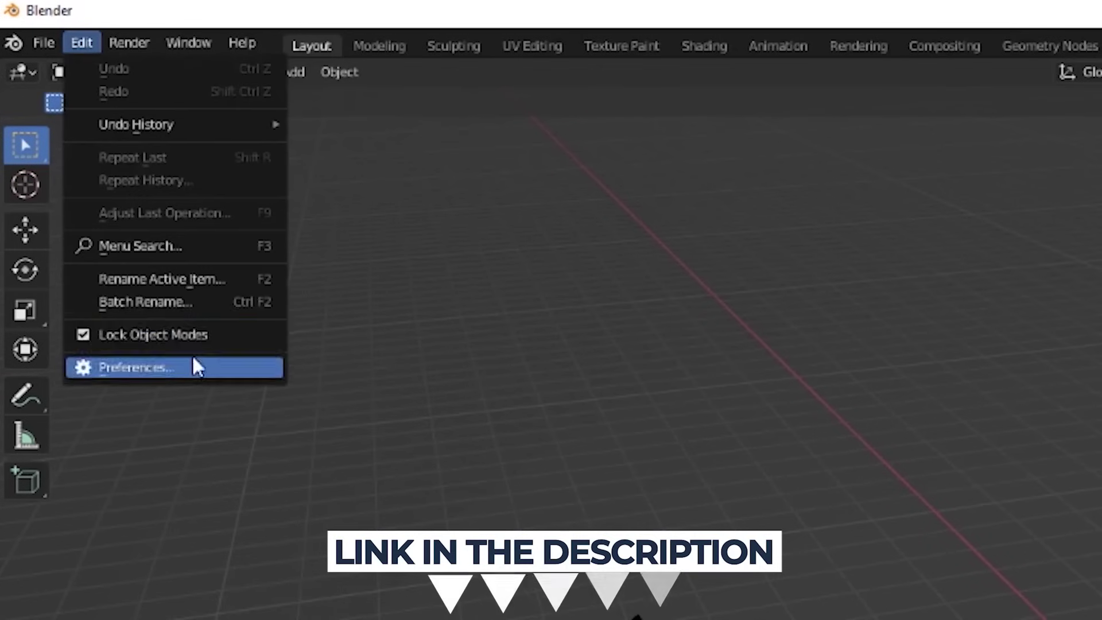
# Step: Open Preferences and edit a colour swatch under Themes > 3D Viewport
pyautogui.click(196, 366)
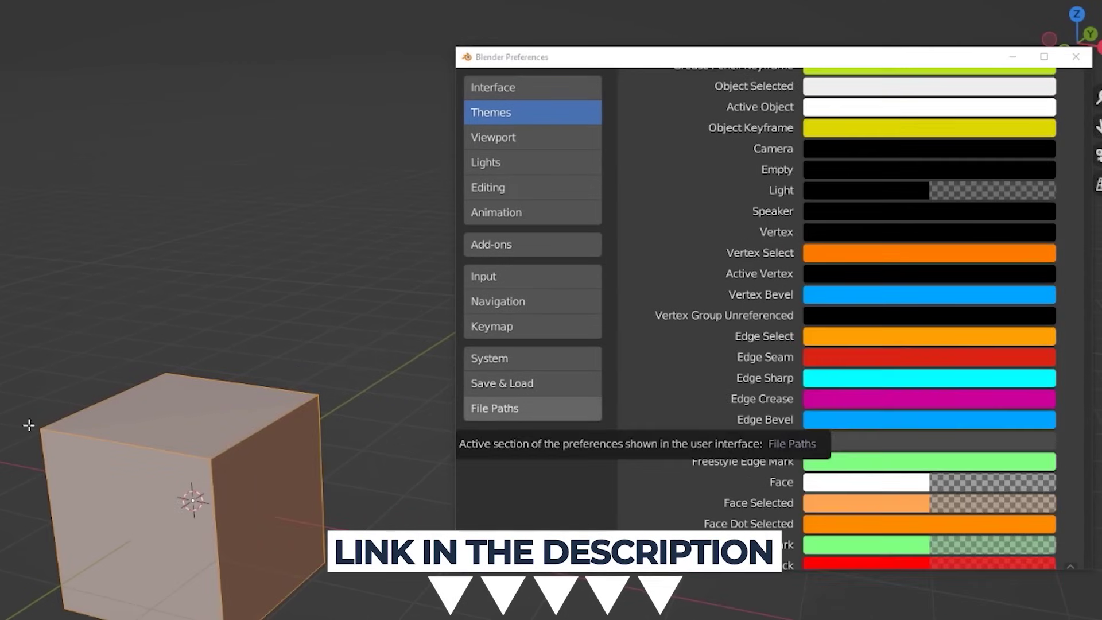
pyautogui.click(918, 251)
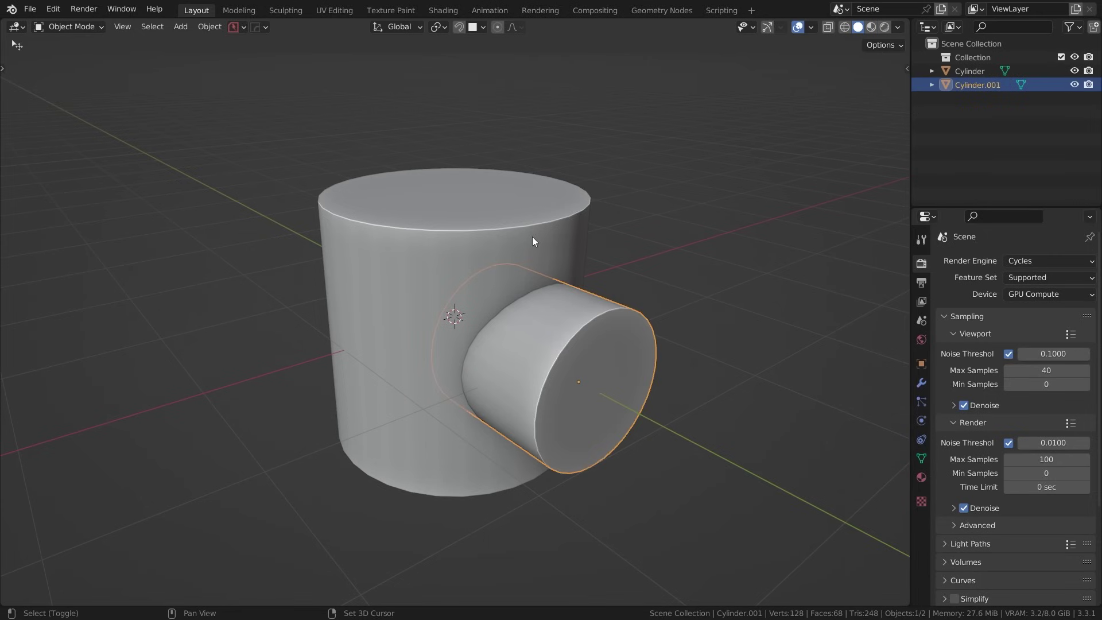
# Step: Cut the small cylinder out of the big one with a HardOps Difference Boolean
pyautogui.keyDown('shift'); pyautogui.click(532, 236); pyautogui.keyUp('shift')
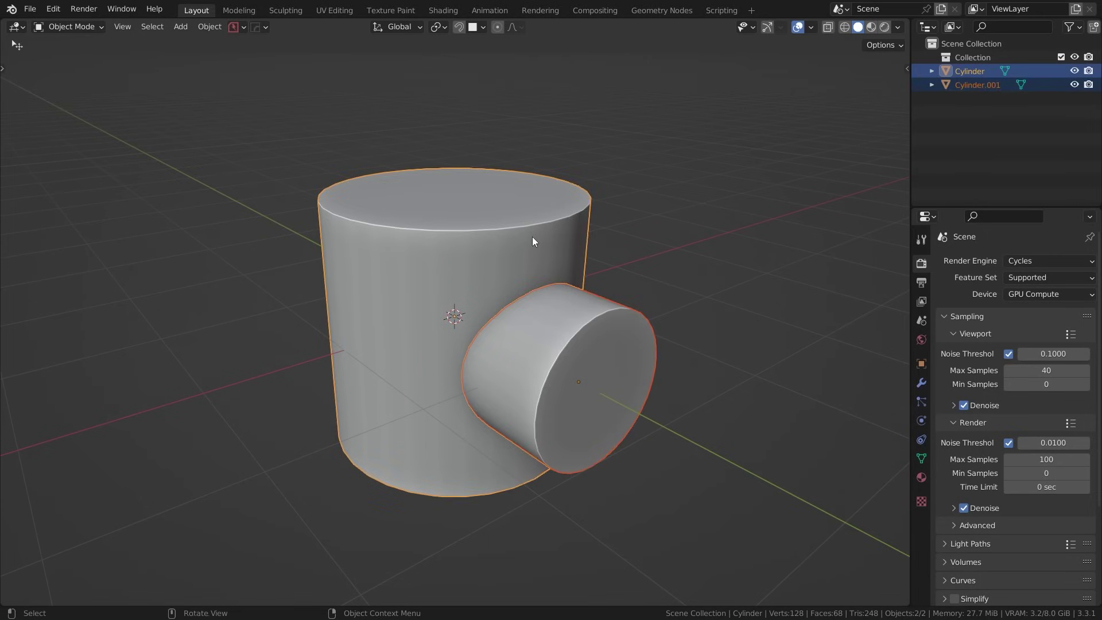
pyautogui.press('q')
pyautogui.click(532, 237)
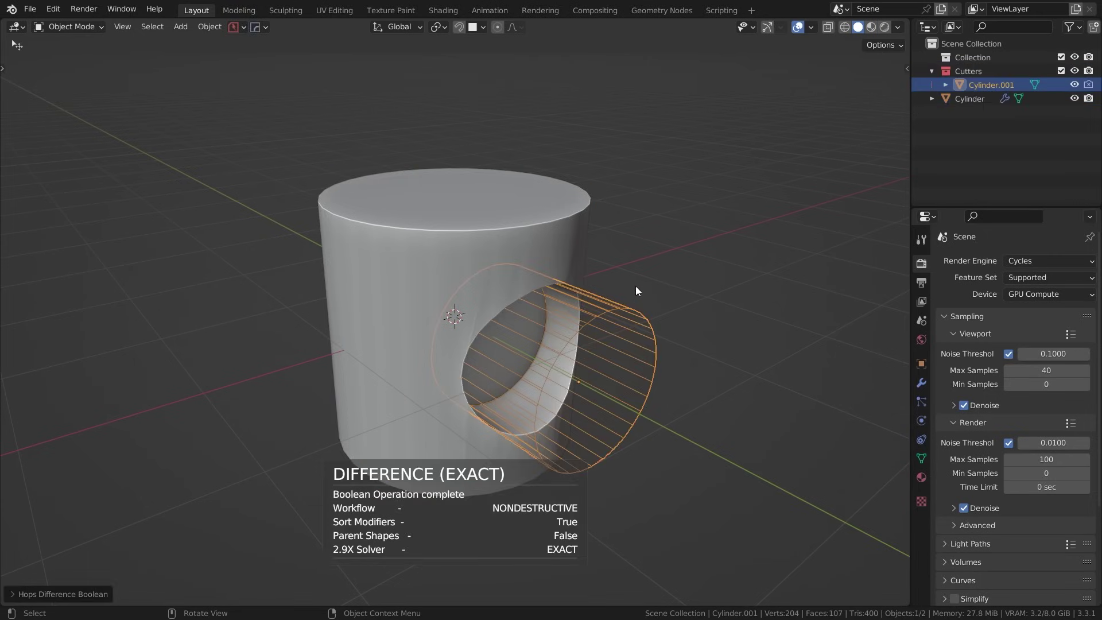
# Step: Select the big cylinder and run Csharp to apply the cut and sharpen its edges
pyautogui.hotkey('alt', 'a')
pyautogui.click(513, 266)
pyautogui.scroll(3, 486, 278)
pyautogui.moveTo(486, 278); pyautogui.dragTo(440, 284, button='middle')
pyautogui.press('q')
pyautogui.click(525, 298)
pyautogui.scroll(2, 521, 256)
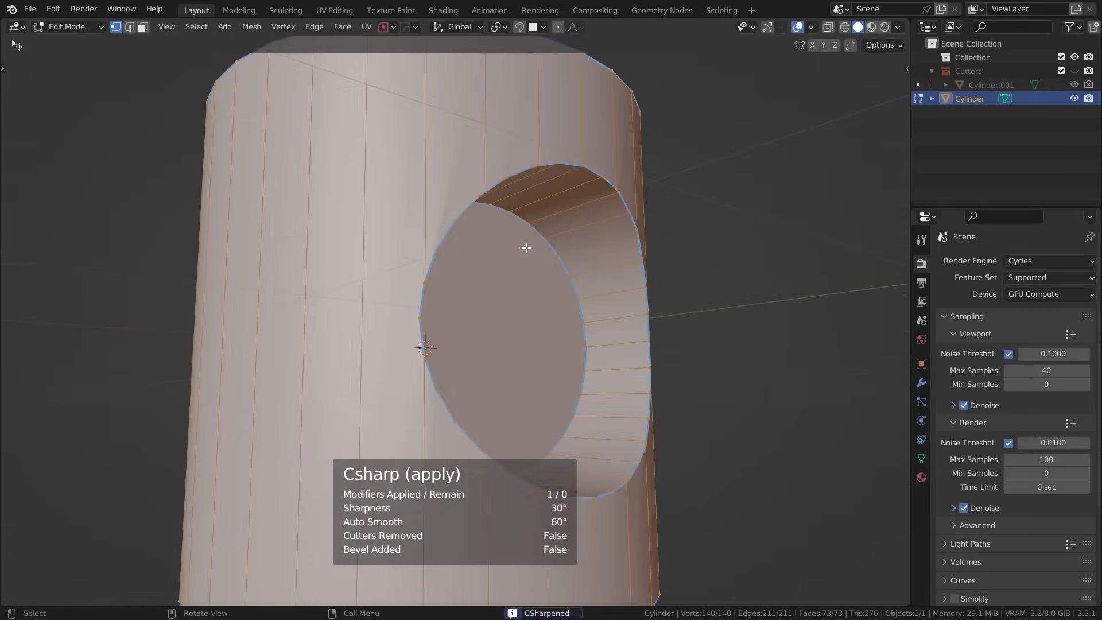
pyautogui.scroll(2, 572, 157)
pyautogui.moveTo(456, 183); pyautogui.dragTo(471, 220, button='middle')
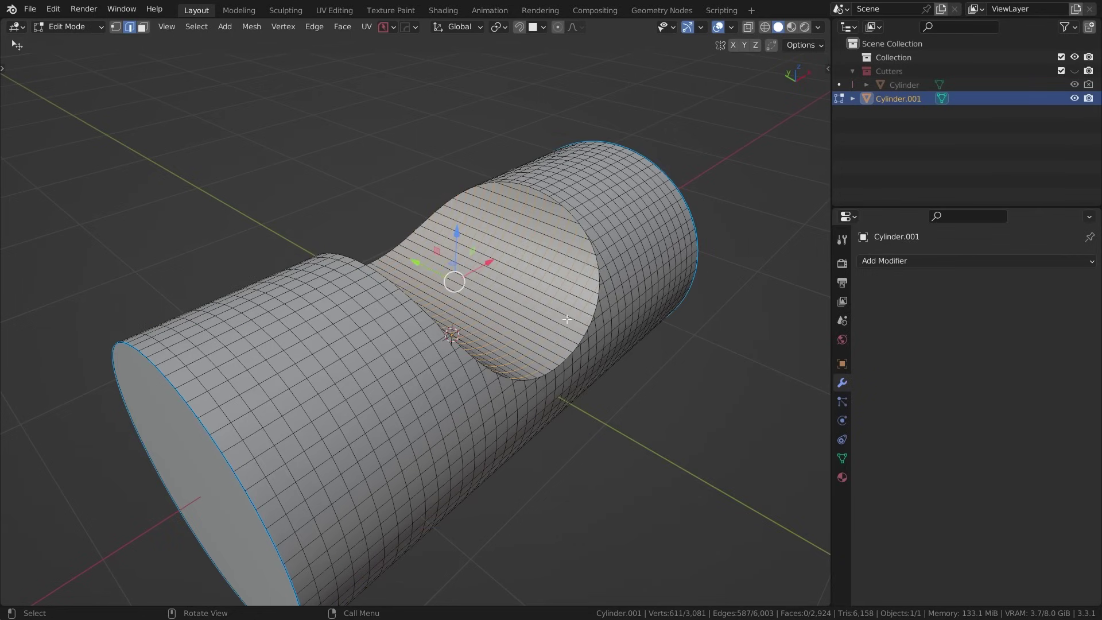
# Step: Limit DataTransfer to the Group vertex group, transferring Custom Normals with Projected Face Interpolated mapping
pyautogui.moveTo(567, 322); pyautogui.dragTo(475, 346, button='middle')
pyautogui.press('1')
pyautogui.click(689, 395)
pyautogui.moveTo(688, 395); pyautogui.dragTo(463, 397, button='middle')
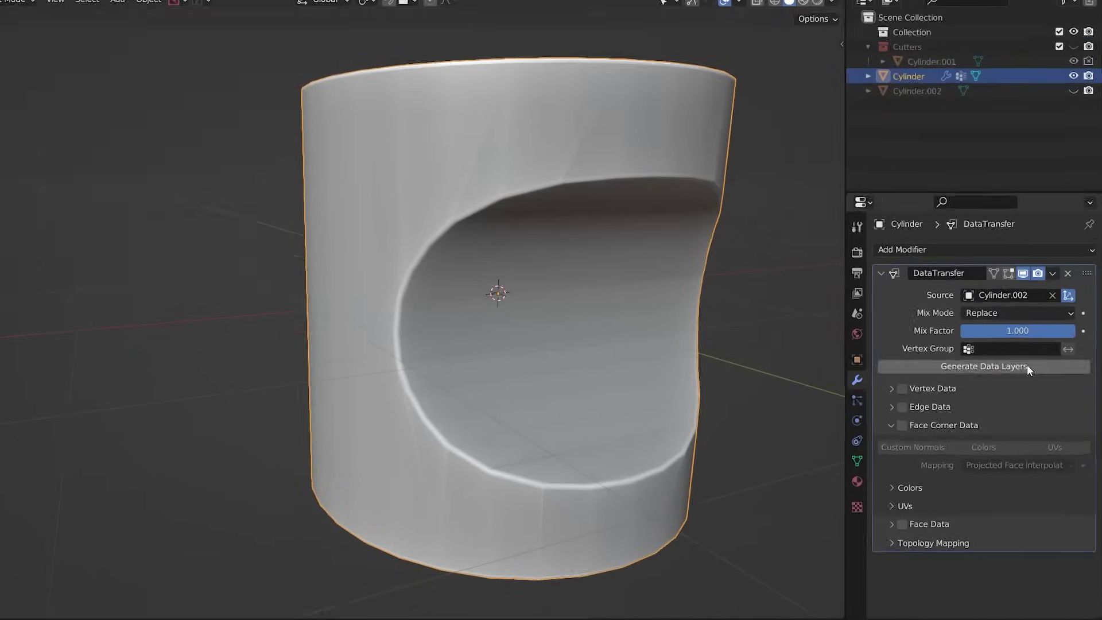
pyautogui.click(999, 348)
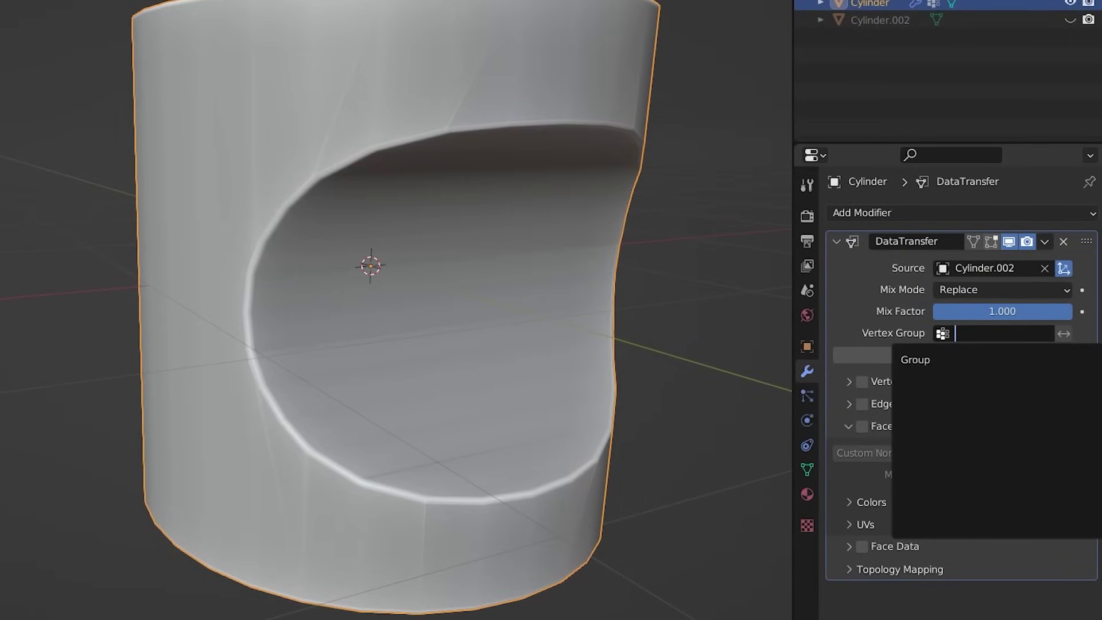
pyautogui.click(989, 356)
pyautogui.click(880, 453)
pyautogui.click(987, 475)
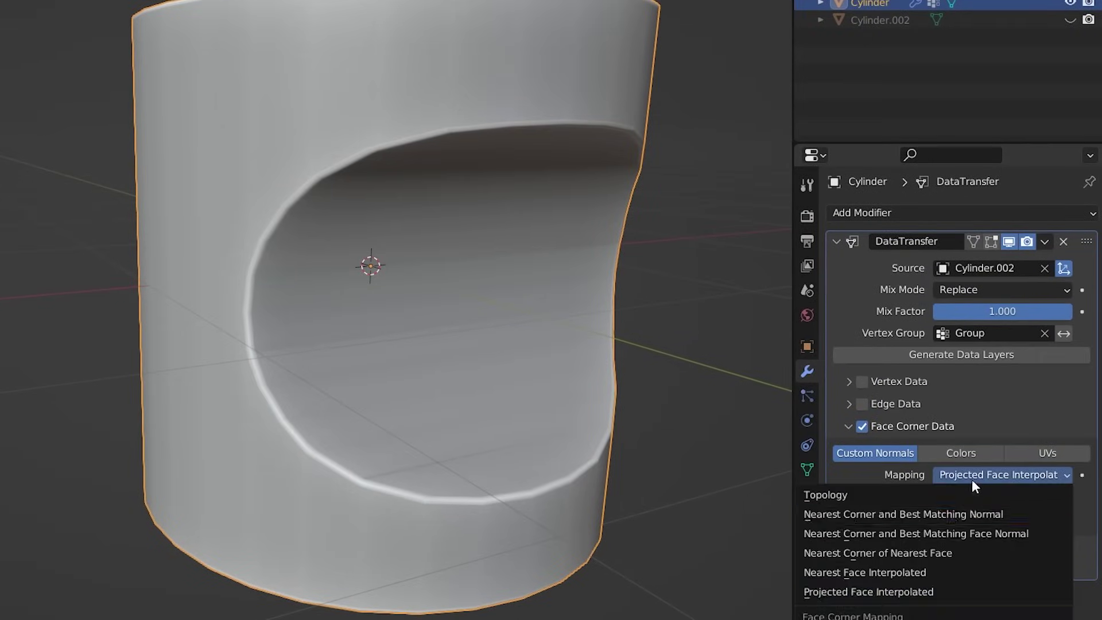
pyautogui.click(904, 591)
pyautogui.moveTo(500, 133); pyautogui.dragTo(253, 219, button='middle')
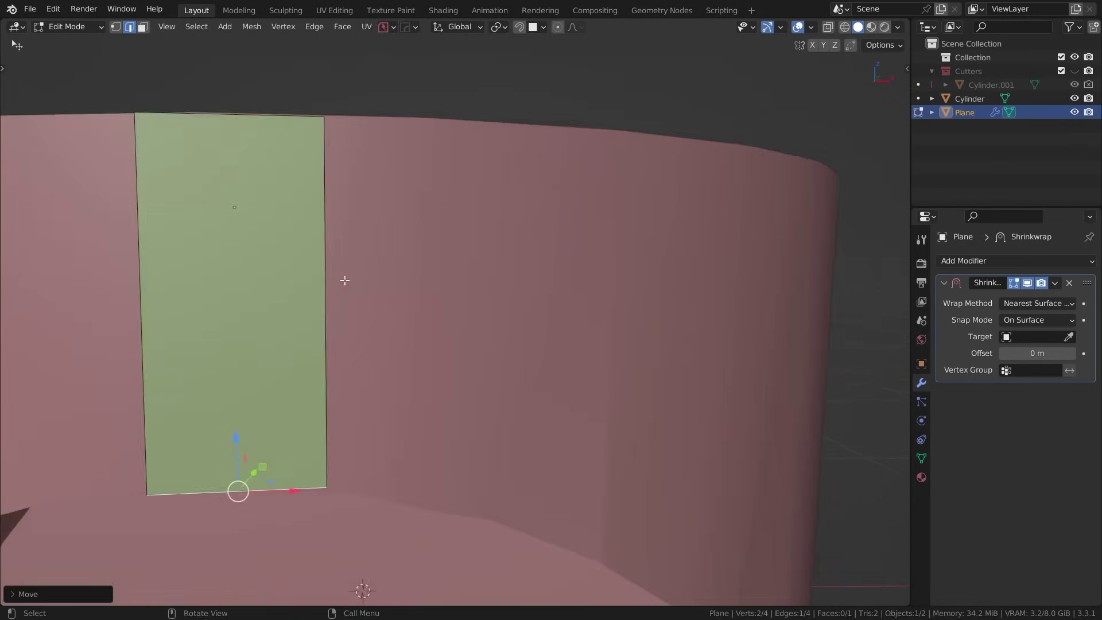
# Step: Extrude the Plane's outer edge into wall faces running along the cylinder
pyautogui.scroll(-3, 344, 280)
pyautogui.press('1')
pyautogui.press('e')
pyautogui.click(631, 321)
pyautogui.click(627, 570)
pyautogui.press('g')
pyautogui.click(336, 197)
pyautogui.scroll(3, 336, 197)
pyautogui.press('e')
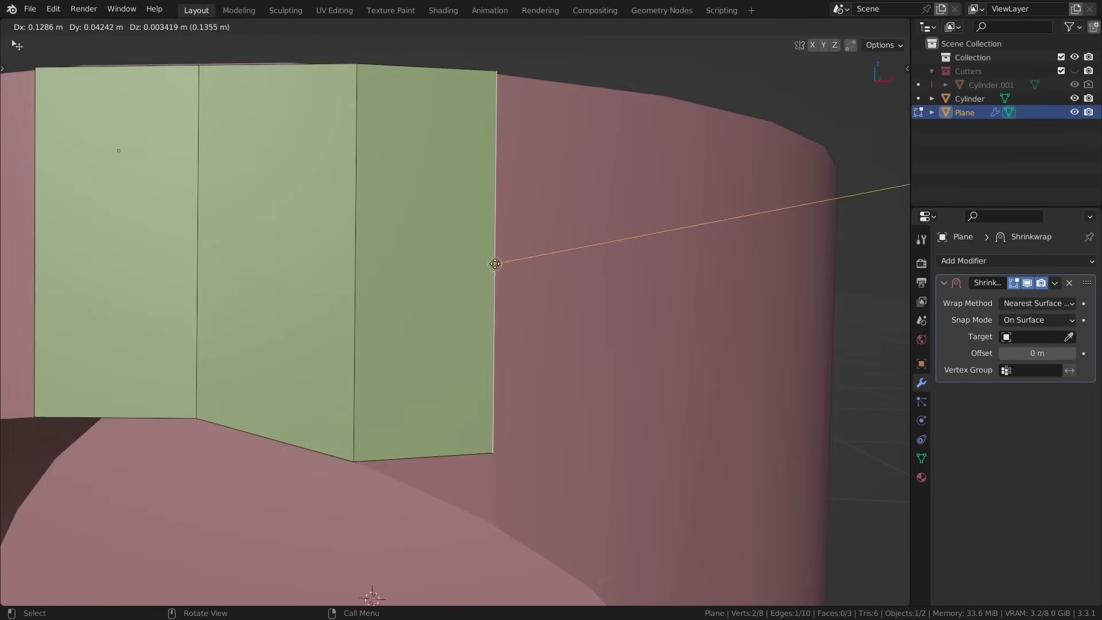
pyautogui.click(584, 319)
# Step: Extrude more wall faces, snap a bottom vertex onto the cylinder, and set Quad Remesher's Quad Count to 1000
pyautogui.press('e')
pyautogui.click(584, 320)
pyautogui.scroll(2, 584, 320)
pyautogui.press('g')
pyautogui.click(607, 462)
pyautogui.scroll(-2, 607, 462)
pyautogui.press('g')
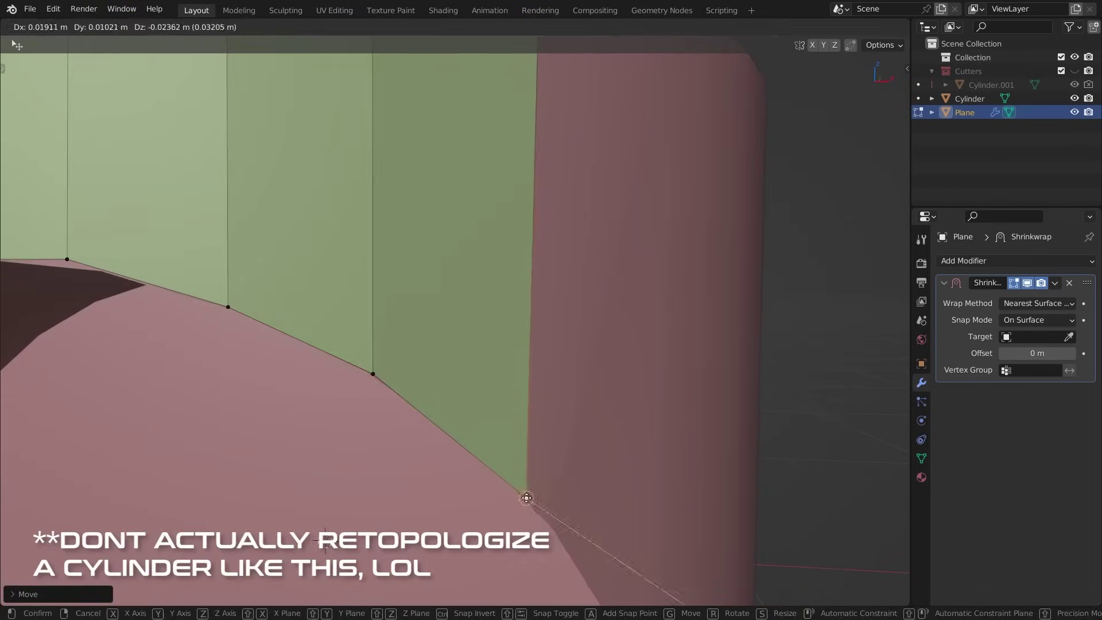
pyautogui.press('Escape')
pyautogui.scroll(-3, 574, 471)
pyautogui.press('e')
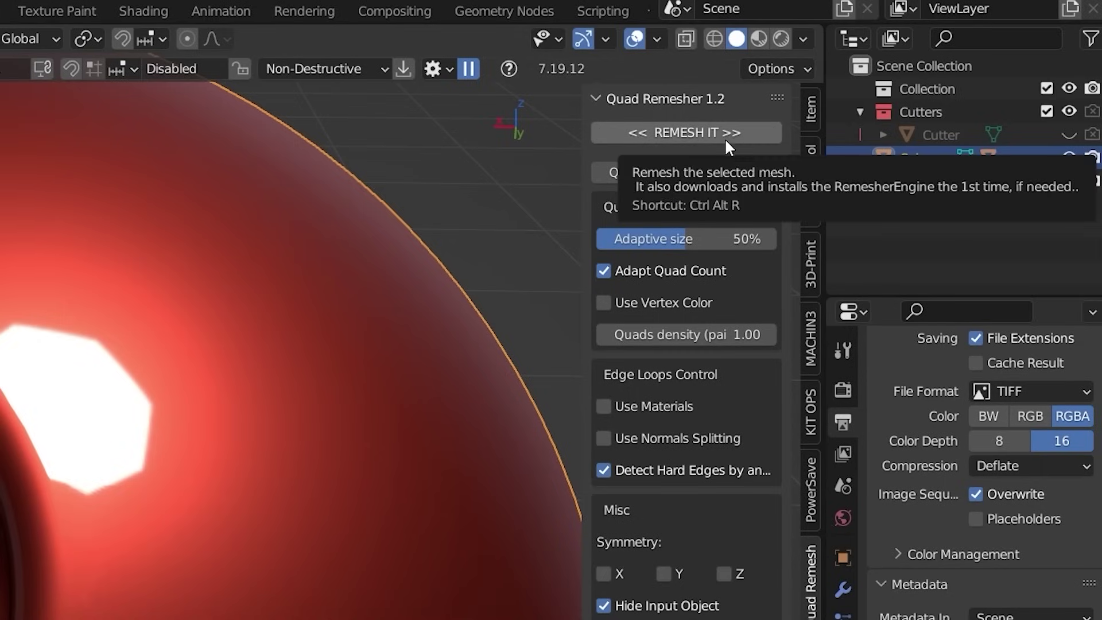
pyautogui.click(722, 174)
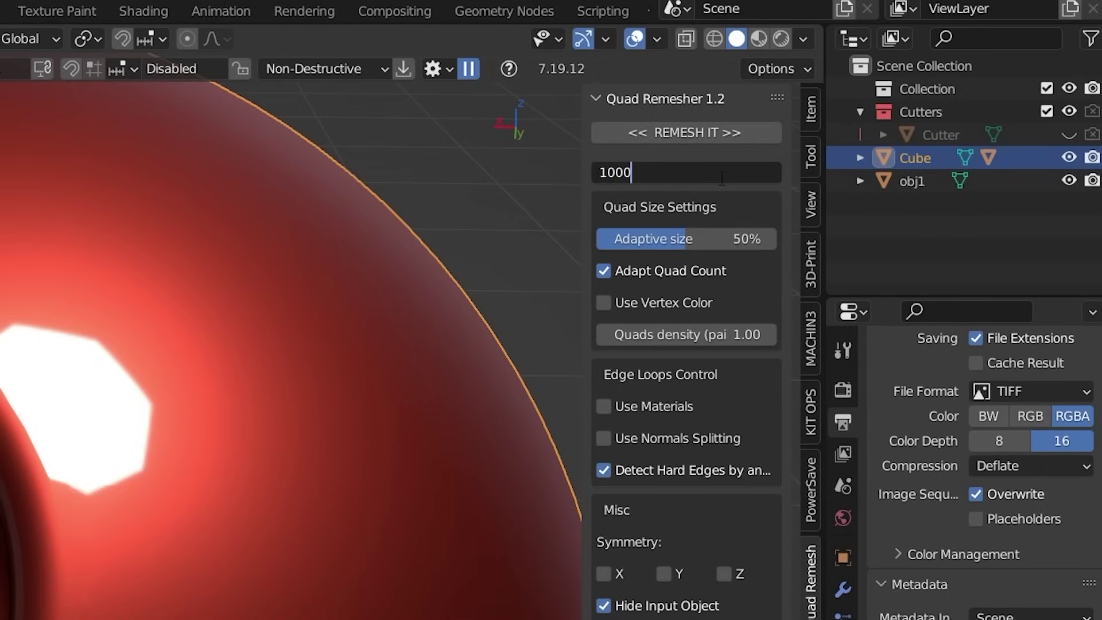